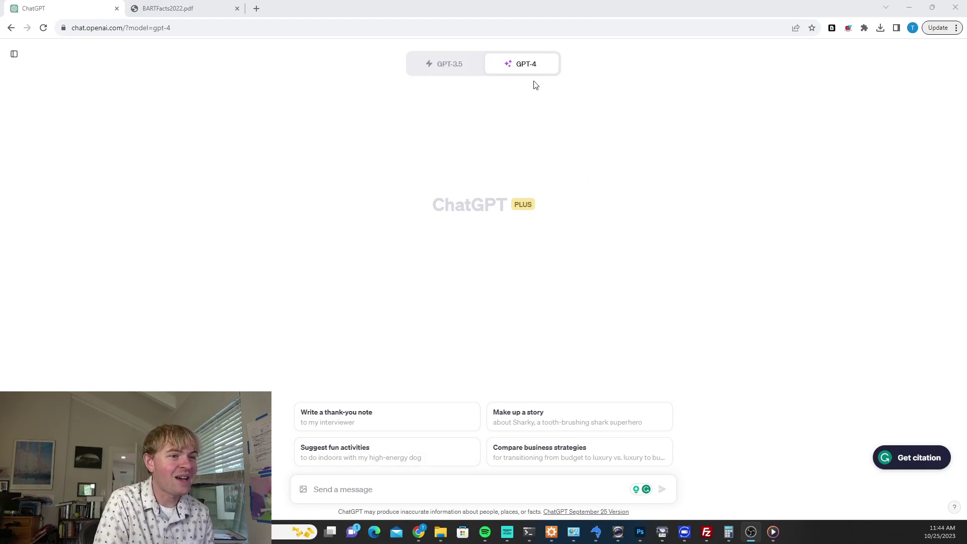
Switch the GPT-4 model to Advanced Data Analysis mode.
mouse_move(529, 65)
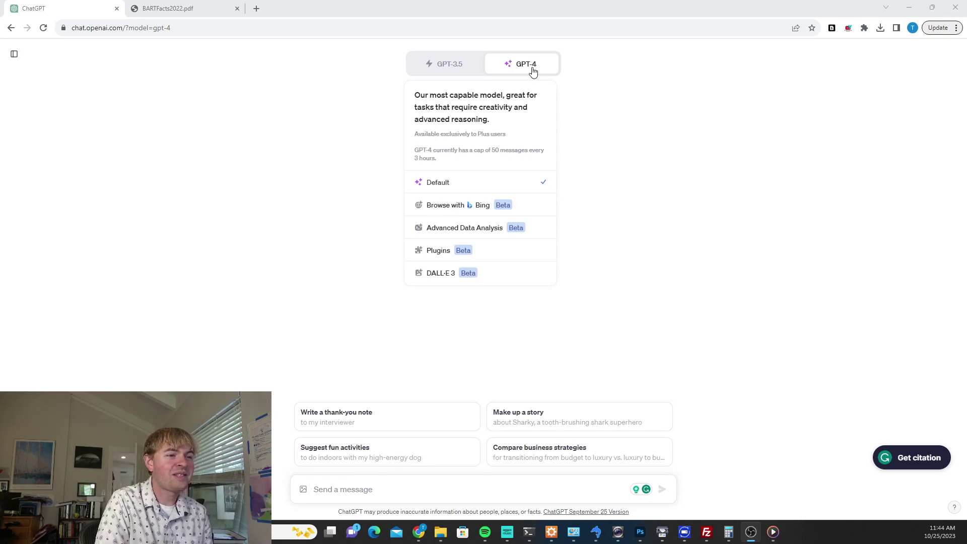
mouse_move(498, 77)
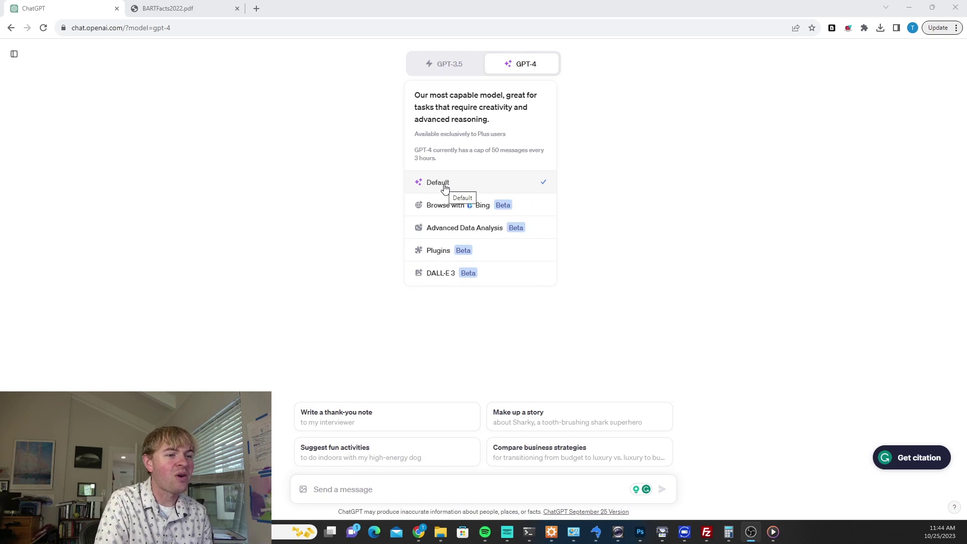
click(481, 230)
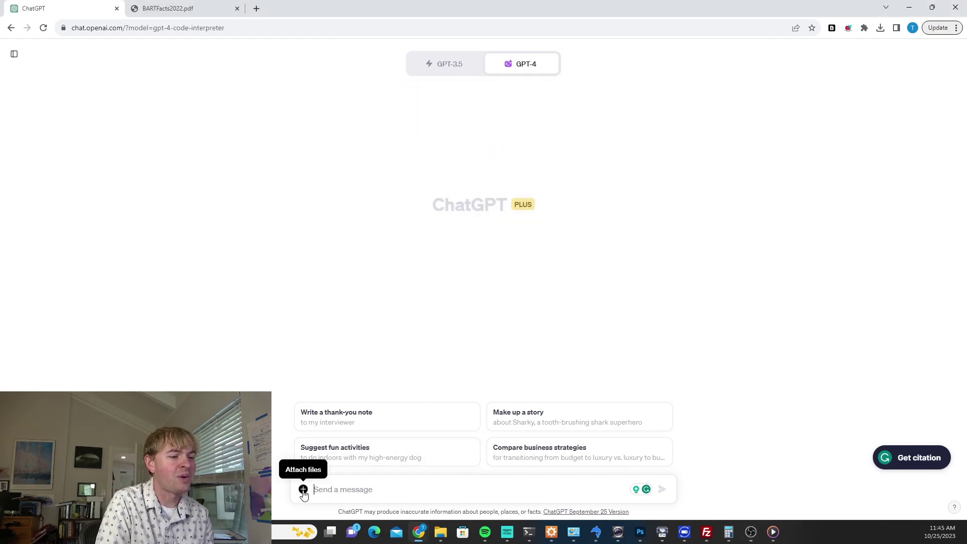
Attach BARTFacts2022.pdf to a new message and type 'Write a brief summary of this PDF'.
click(162, 6)
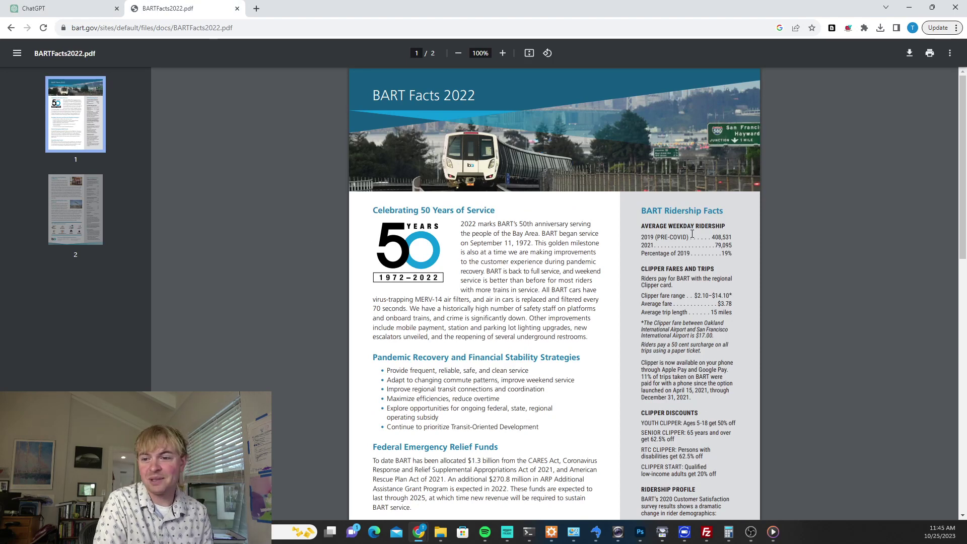
click(53, 9)
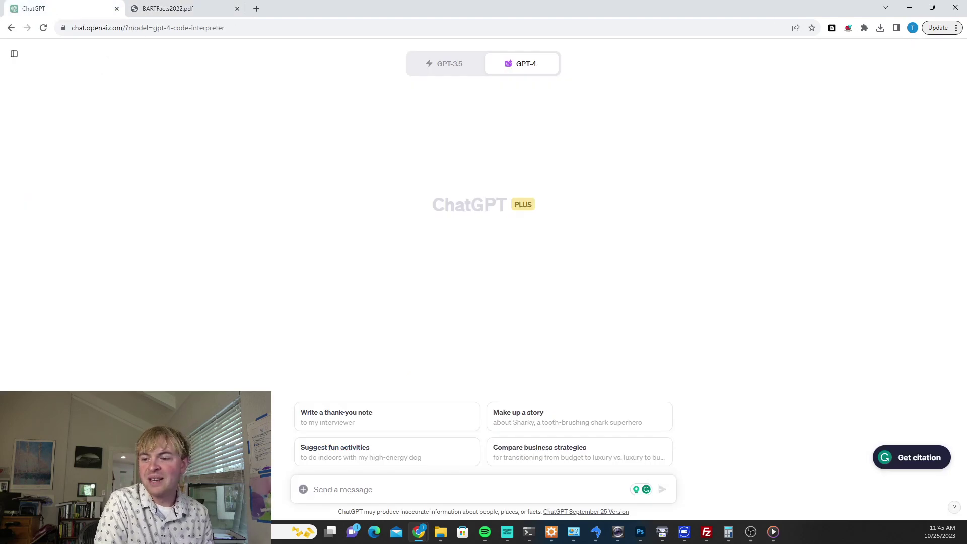
key(super+e)
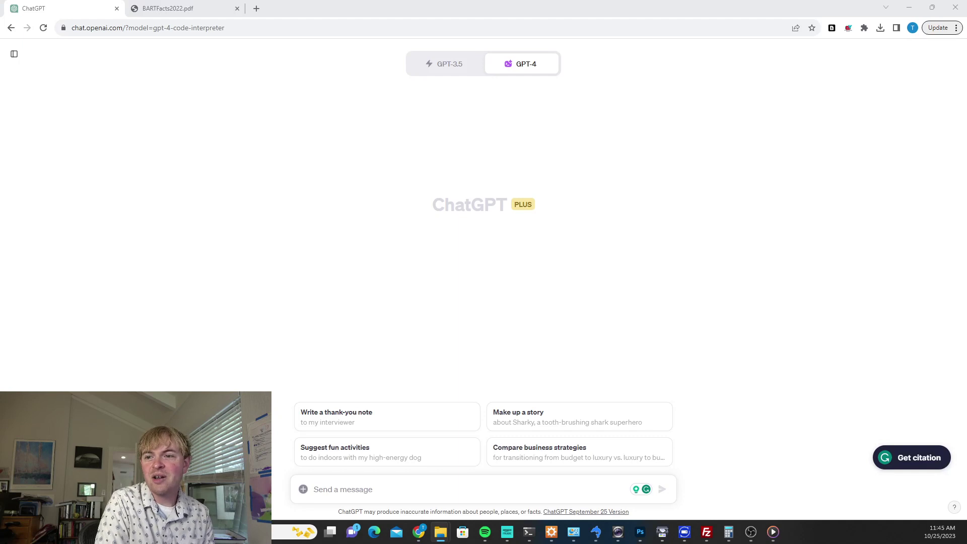
drag(963, 268, 334, 491)
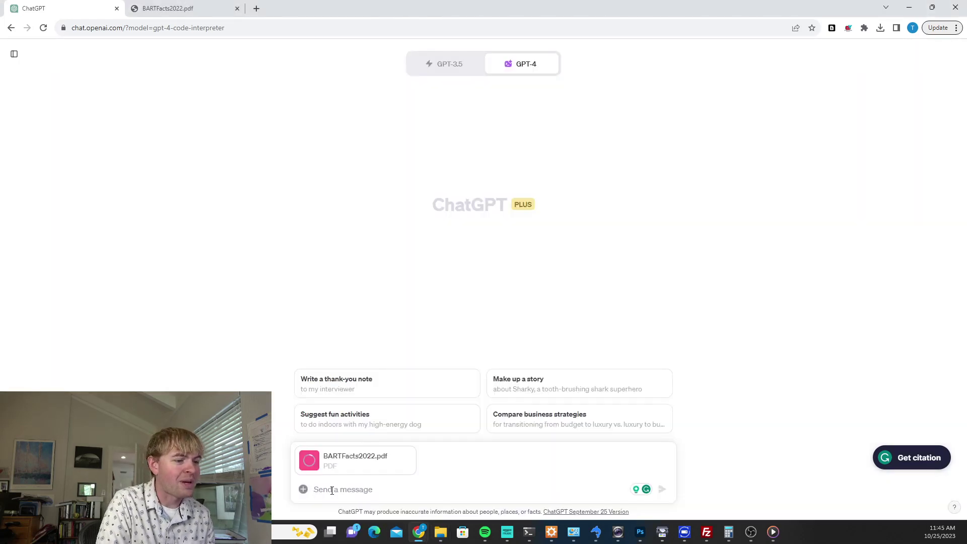
click(347, 491)
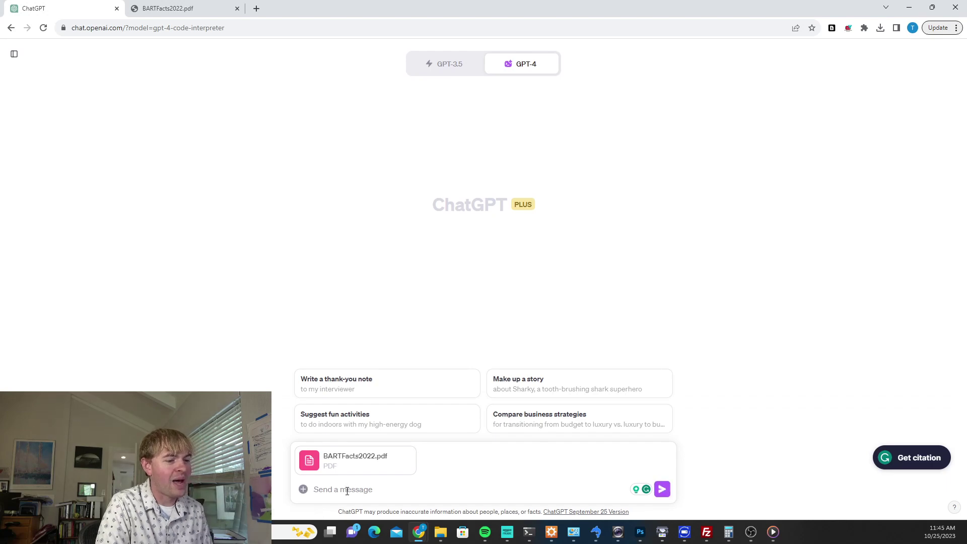
text(W)
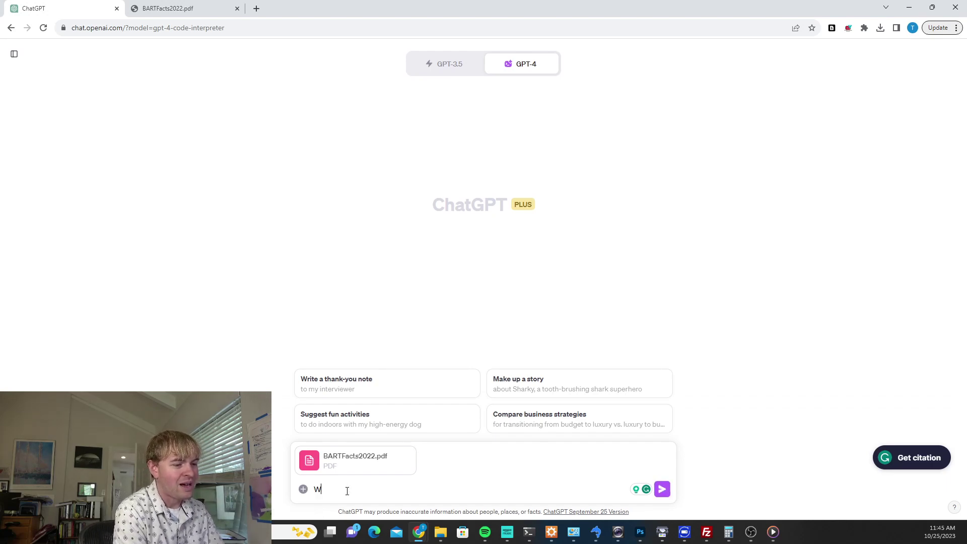
text(rite a)
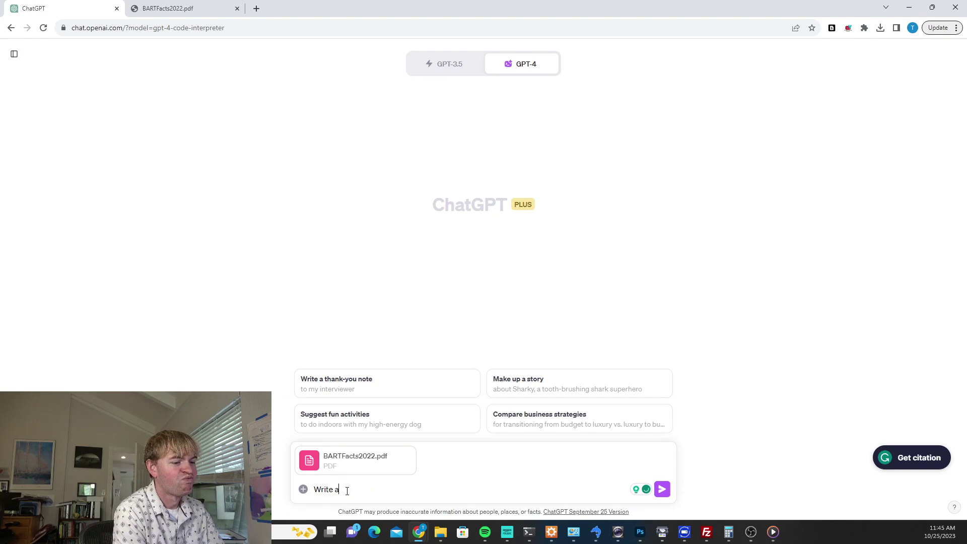
text( brief summary of this PDF)
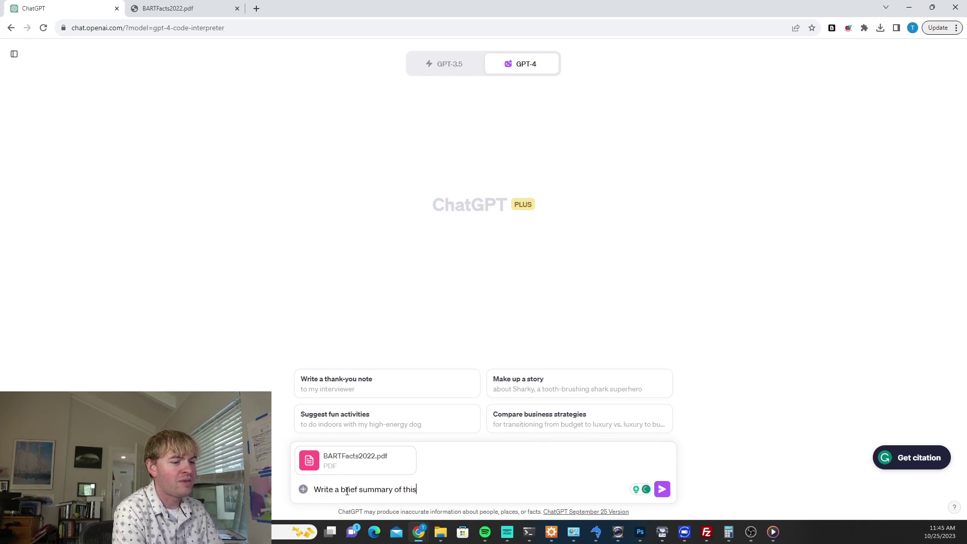
Send the PDF summary request and let the bullet-point reply on BART's 50th anniversary finish.
click(664, 490)
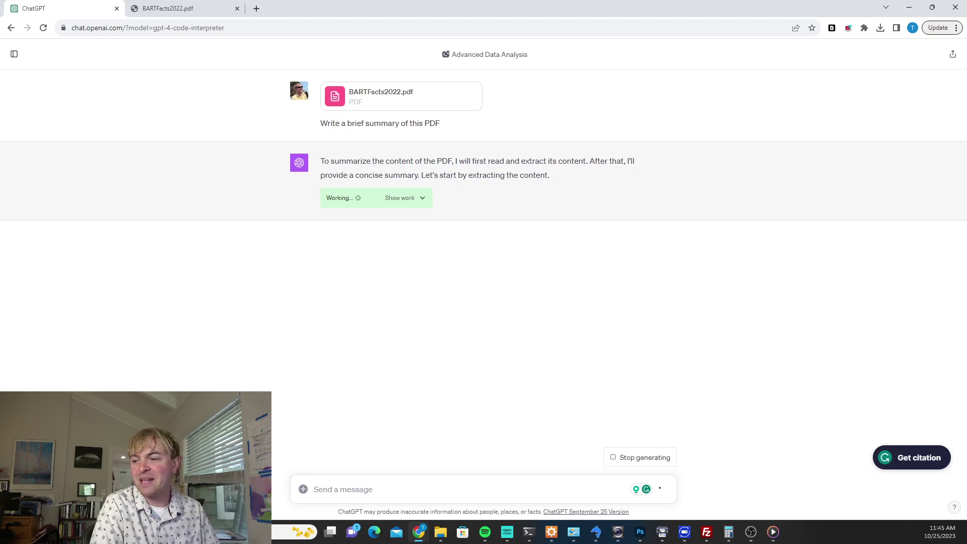
key(alt+Tab)
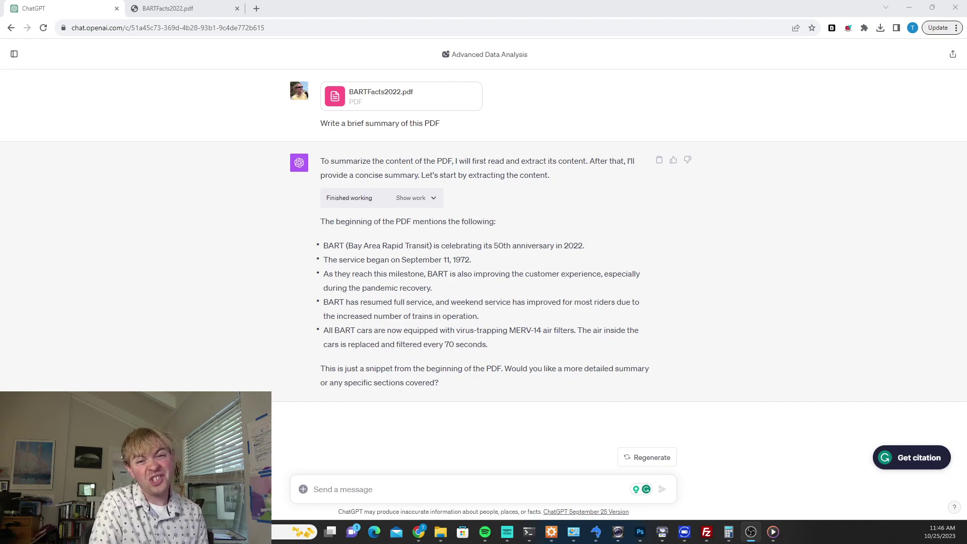
Show BARTFacts2022.pdf in Chrome's PDF viewer and scroll down page 1.
click(187, 10)
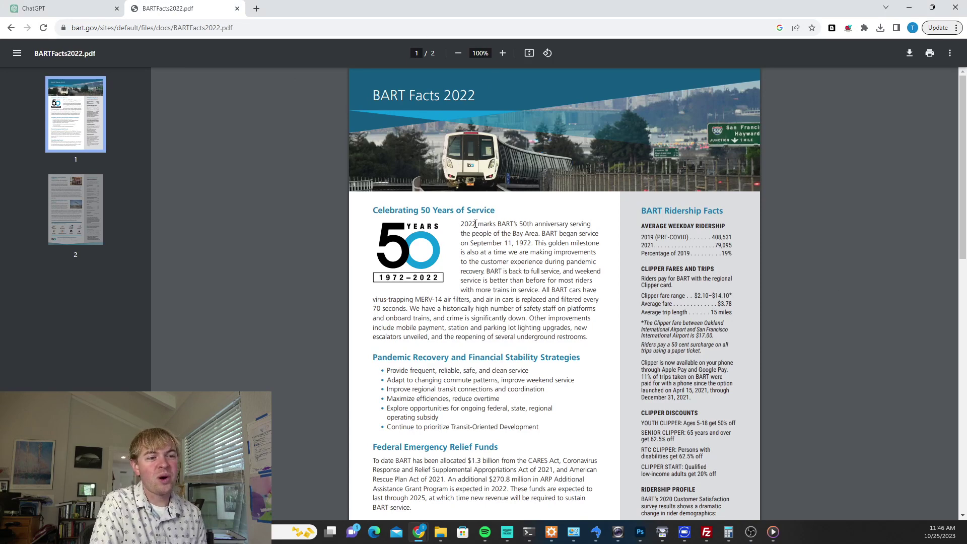
drag(476, 224, 566, 274)
click(595, 328)
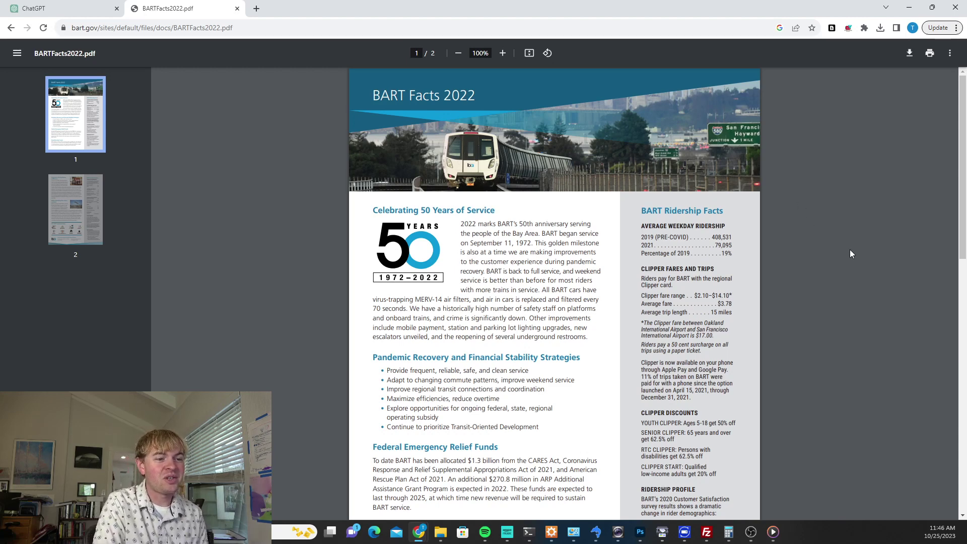
scroll(963, 215, down, 1)
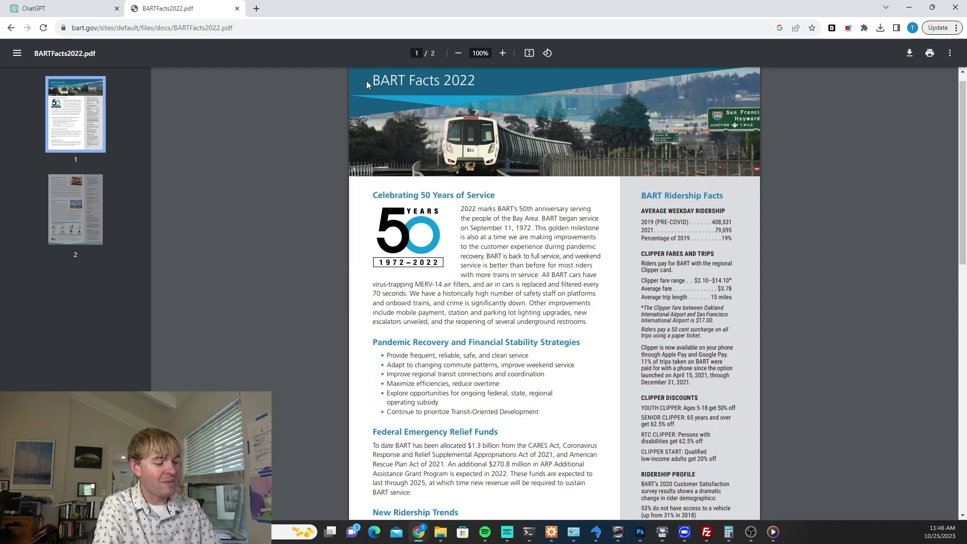
Snip the BART Ridership Facts column, covering weekday ridership and Clipper fares, with Snipping Tool.
key(super+shift+s)
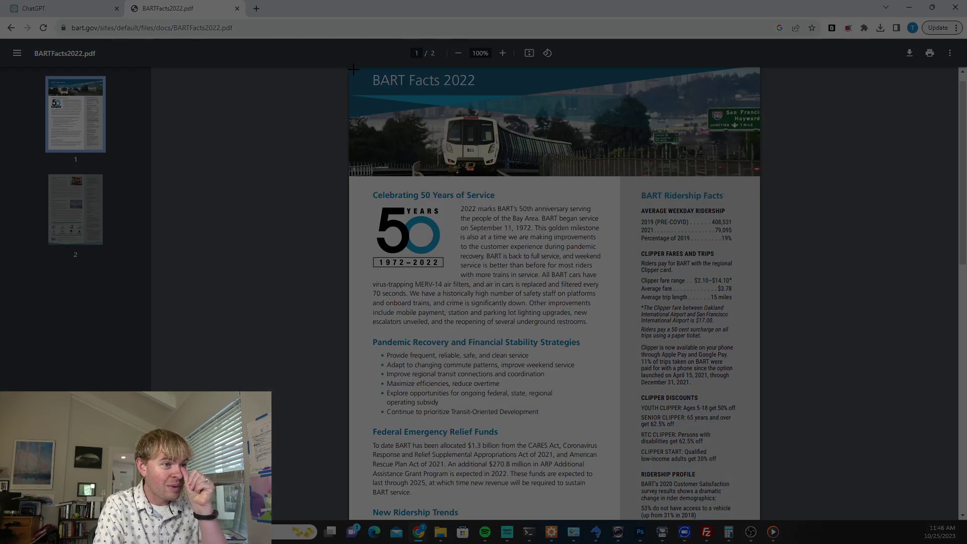
drag(355, 71, 760, 522)
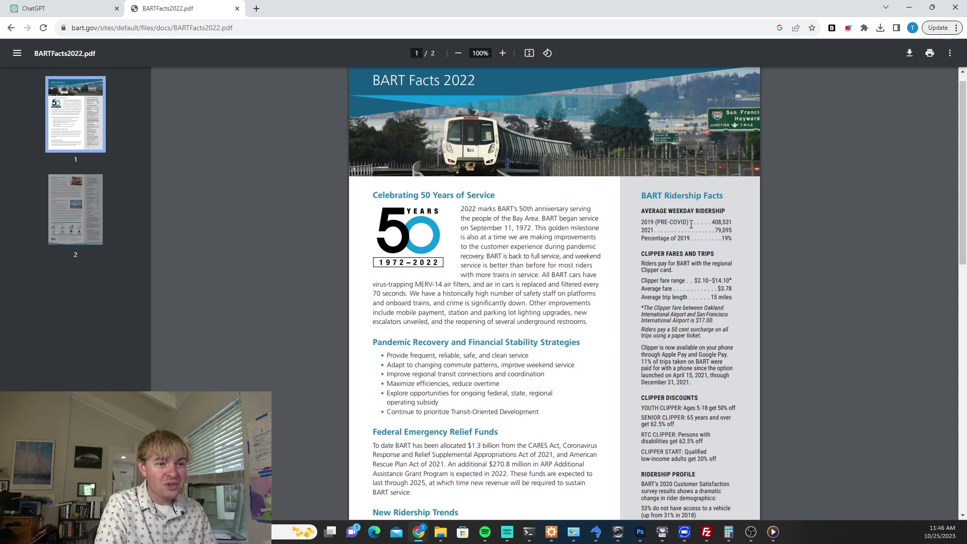
key(shift+super+s)
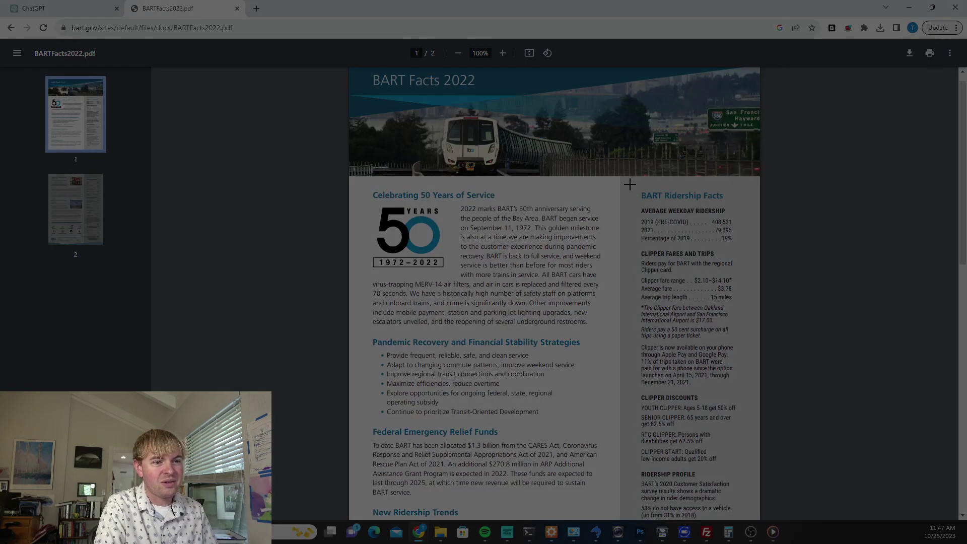
drag(625, 180, 754, 465)
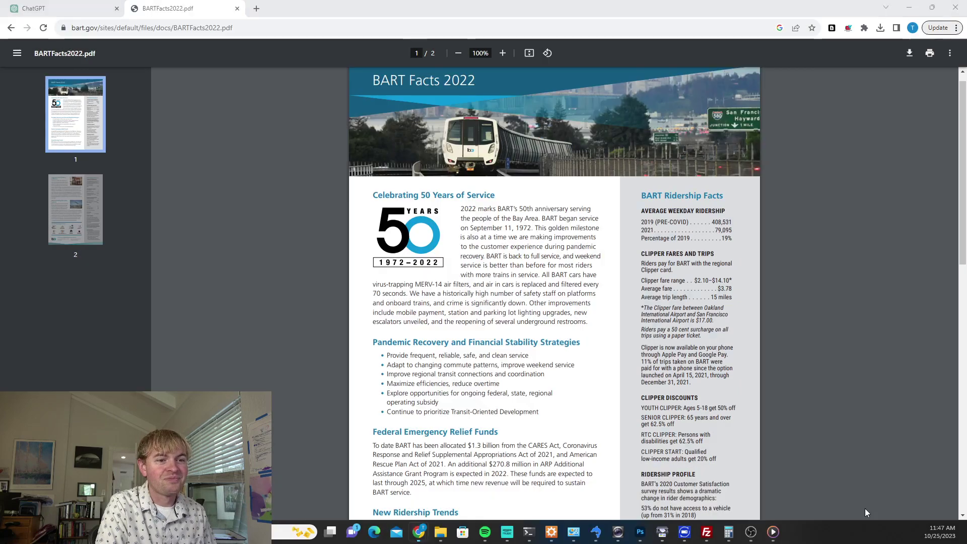
Start a new empty ChatGPT chat with GPT-4 set to Default mode.
click(63, 11)
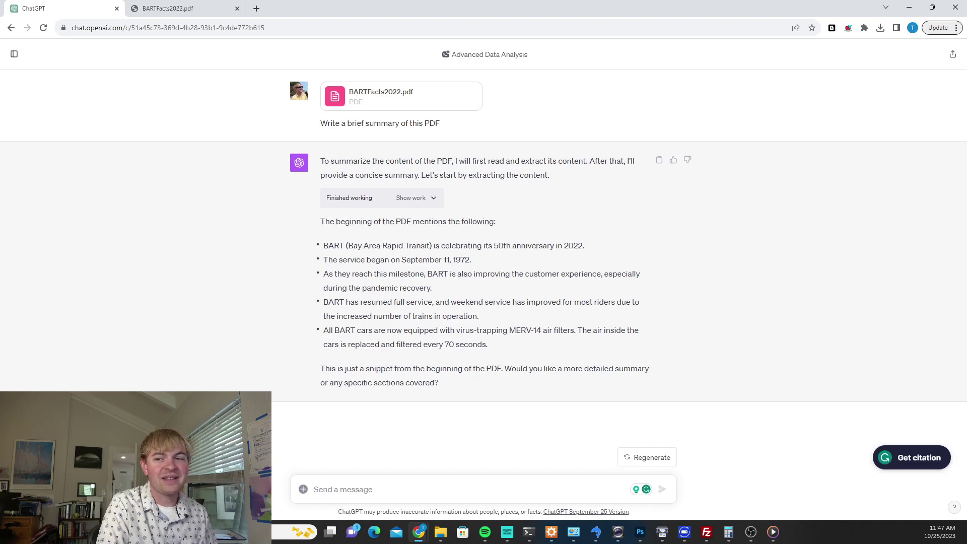
key(ctrl+shift+o)
mouse_move(516, 65)
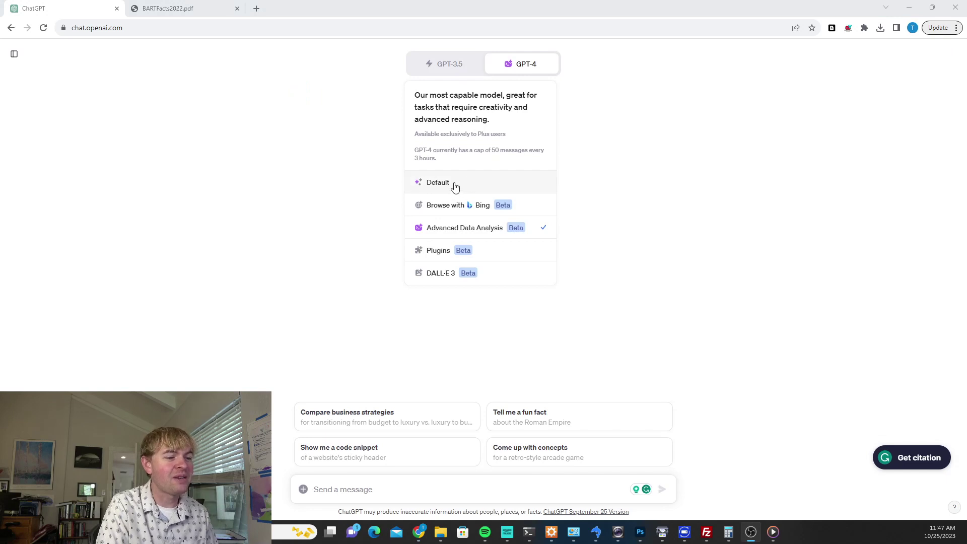
click(454, 187)
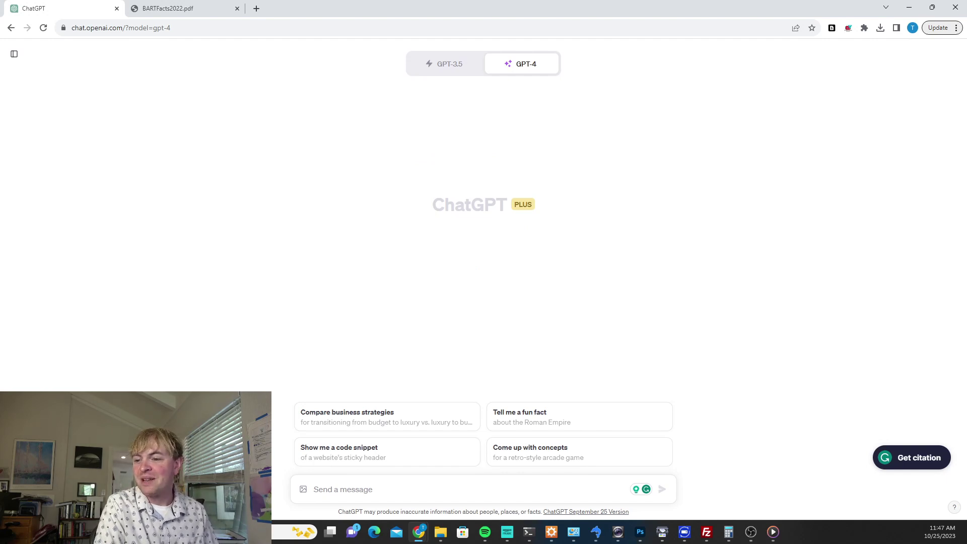
Attach the Ridership Facts screenshot, opened in Photos, to the new GPT-4 message.
key(super+e)
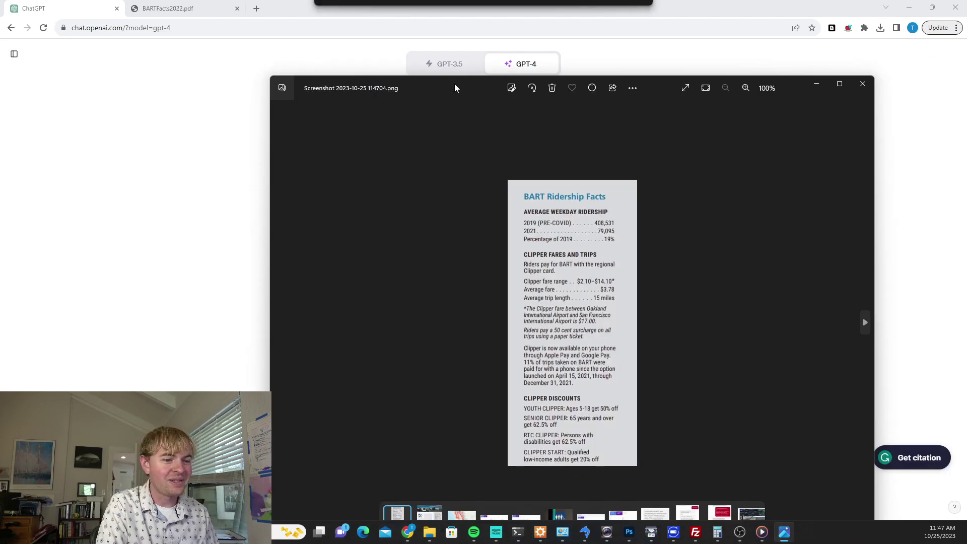
key(alt+Tab)
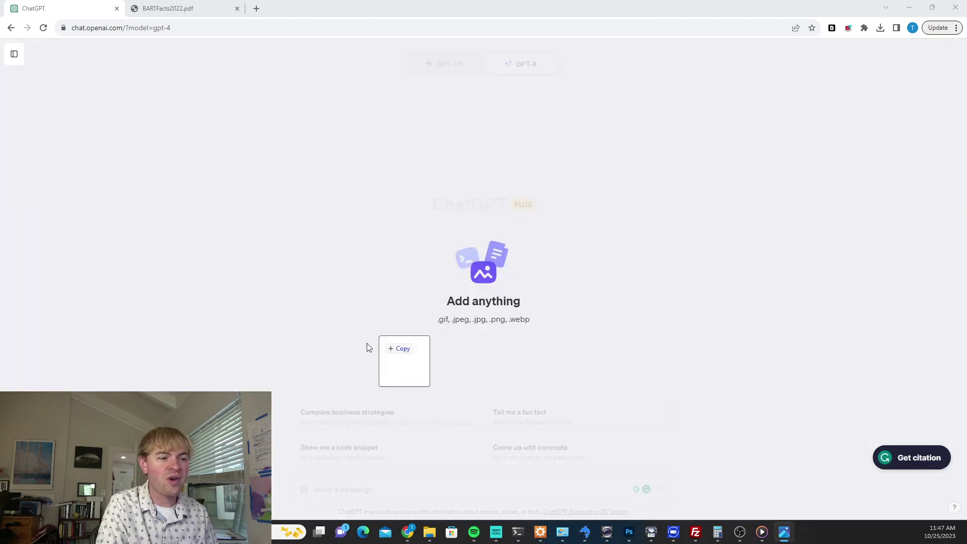
drag(367, 345, 505, 500)
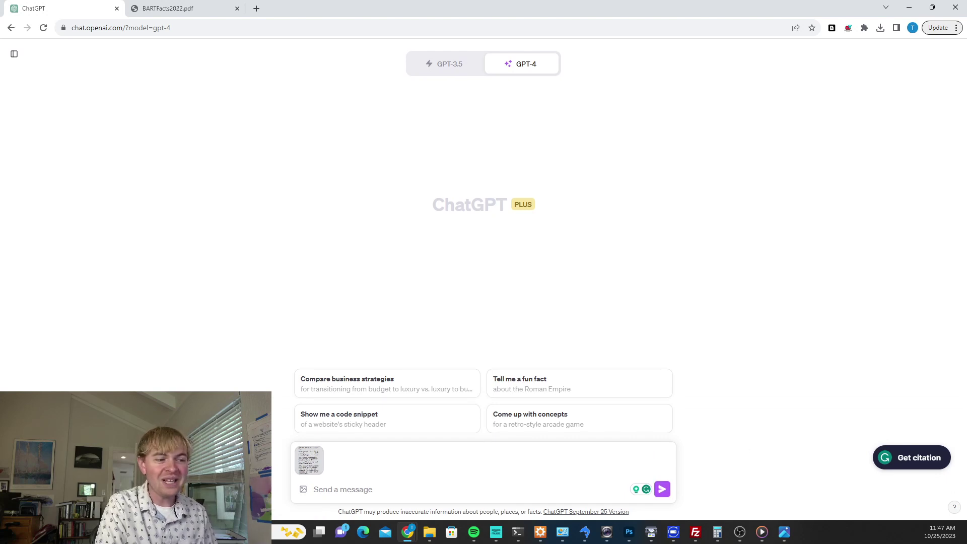
click(366, 489)
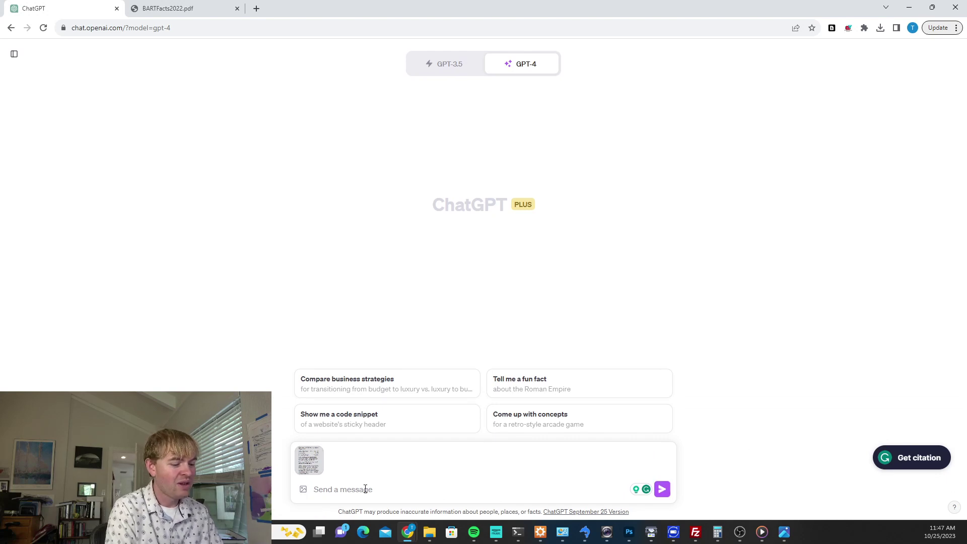
Send 'Summarize the information in this pdf screenshot' with the attached image.
text(Summarize the informati)
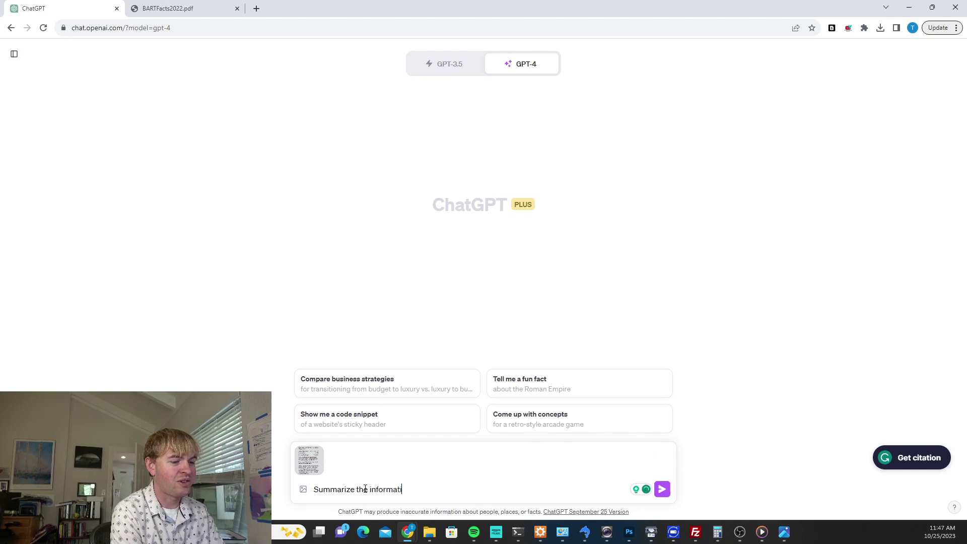
text(on in this ps)
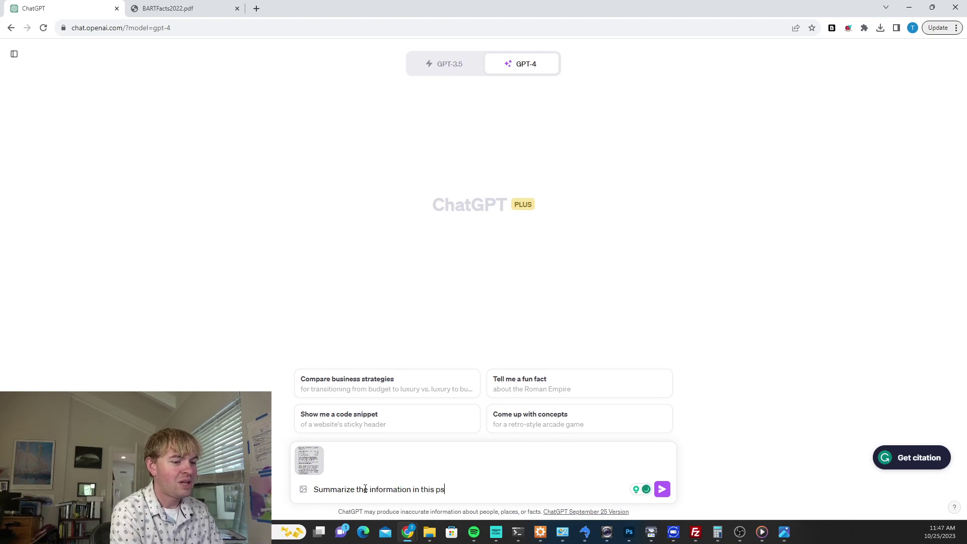
key(BackSpace)
text(df screeshot)
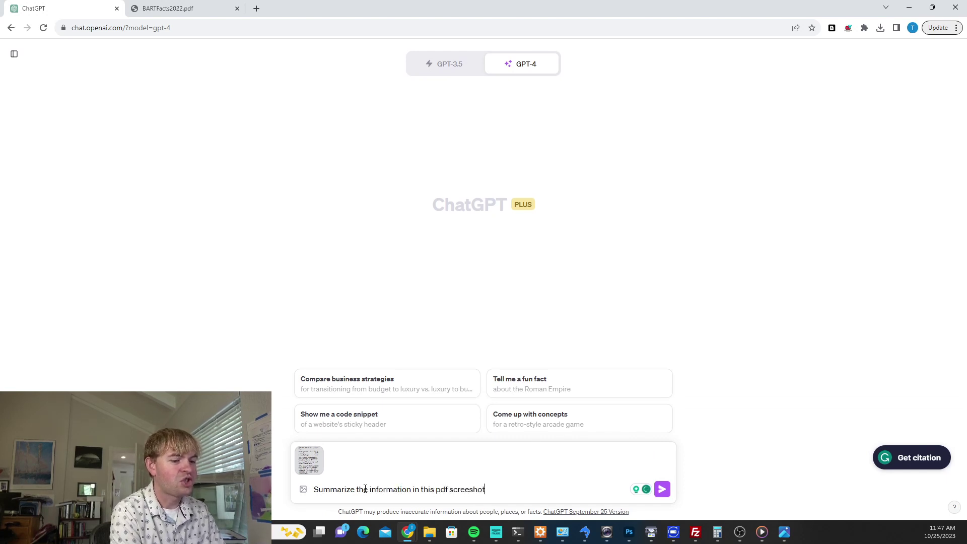
key(Return)
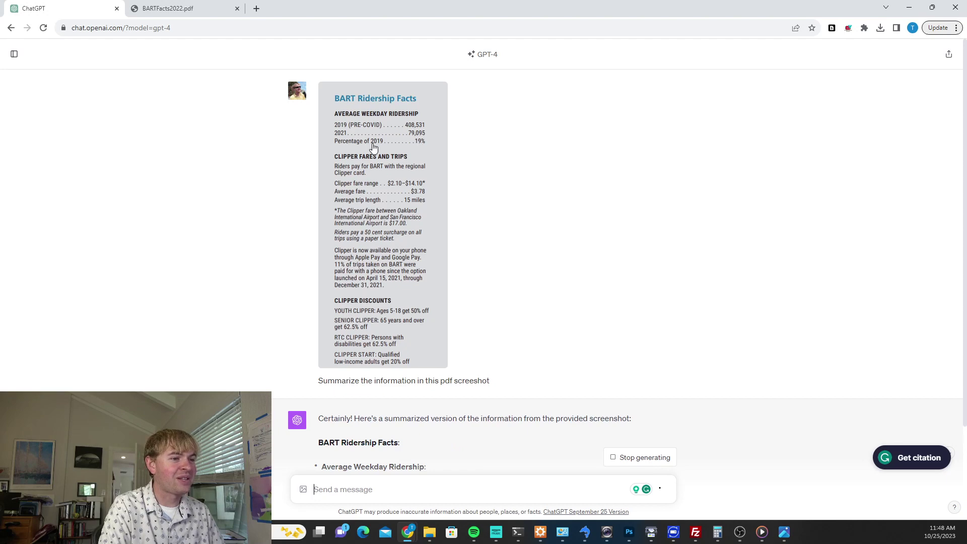
Scroll through the streaming ridership summary showing 408,531 (2019) and 79,095 (2021) weekday riders.
scroll(542, 266, down, 3)
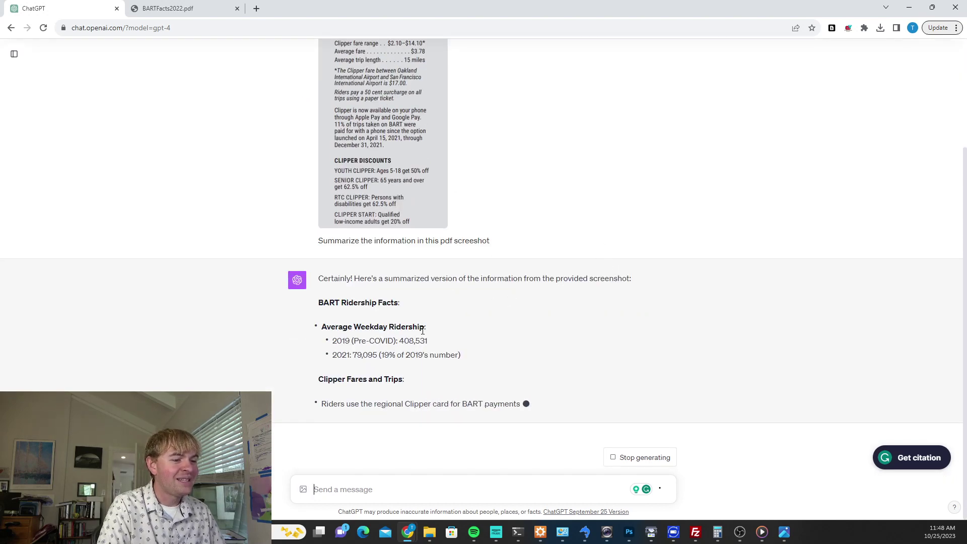
scroll(455, 285, up, 3)
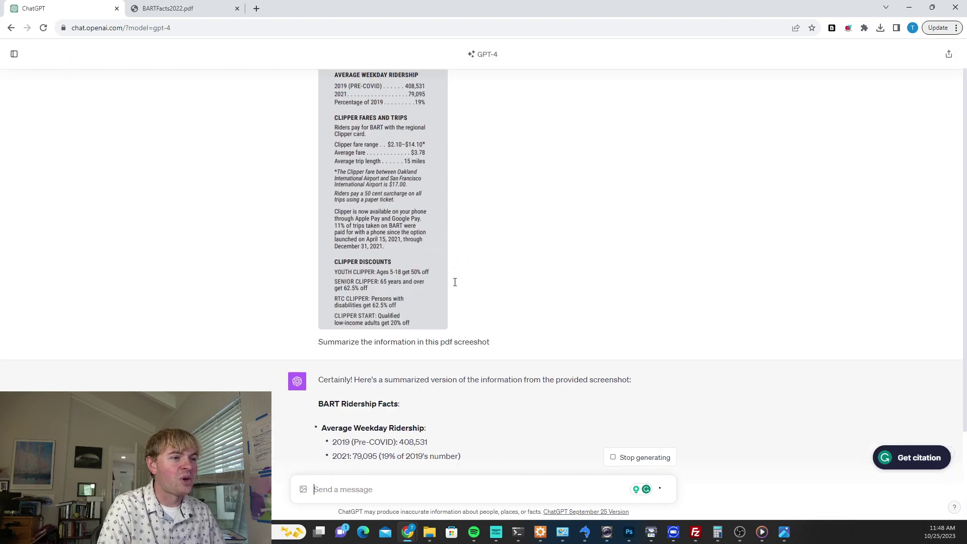
scroll(436, 247, down, 3)
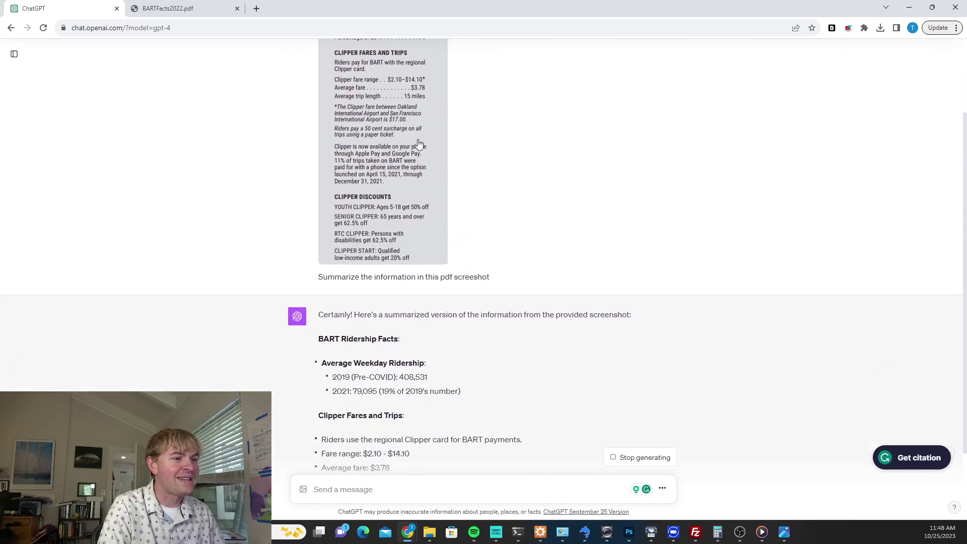
scroll(445, 386, down, 2)
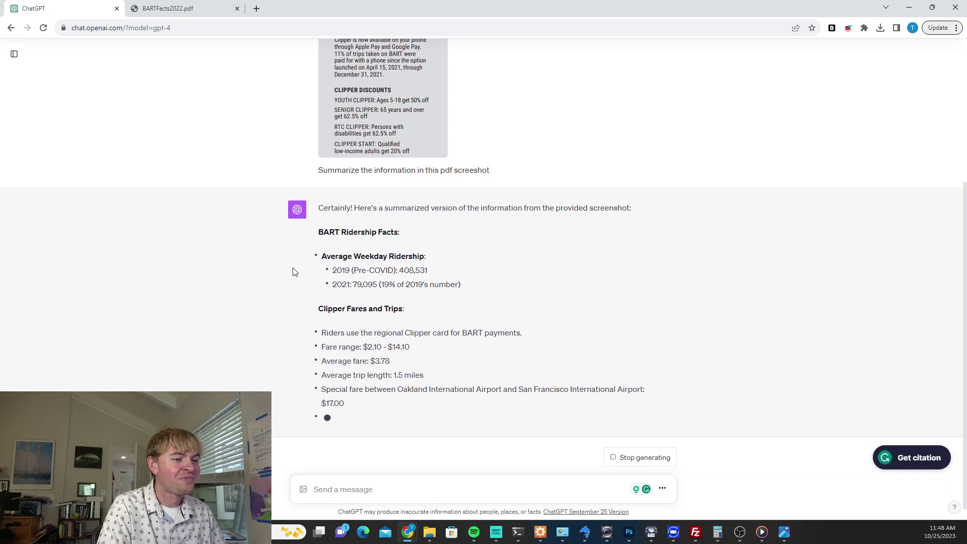
scroll(464, 345, up, 3)
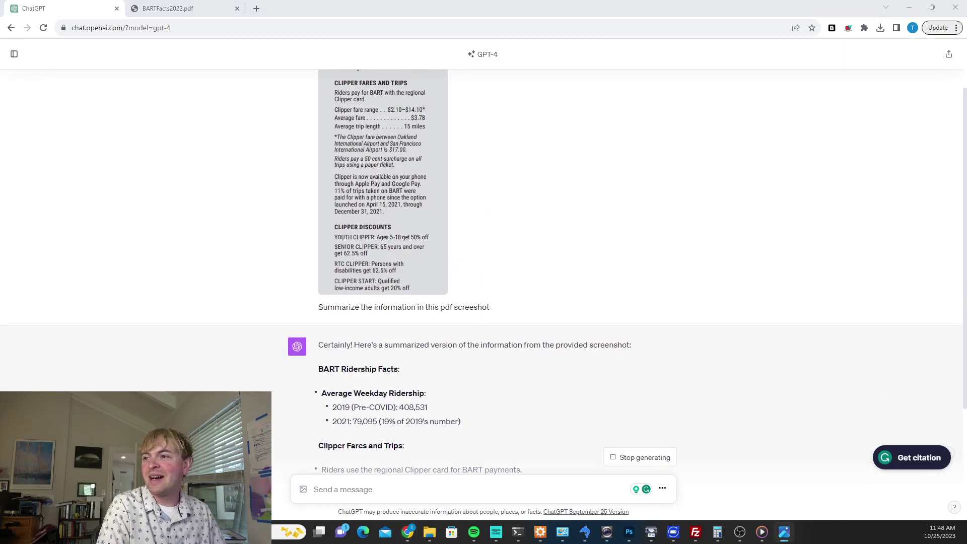
key(alt+Tab)
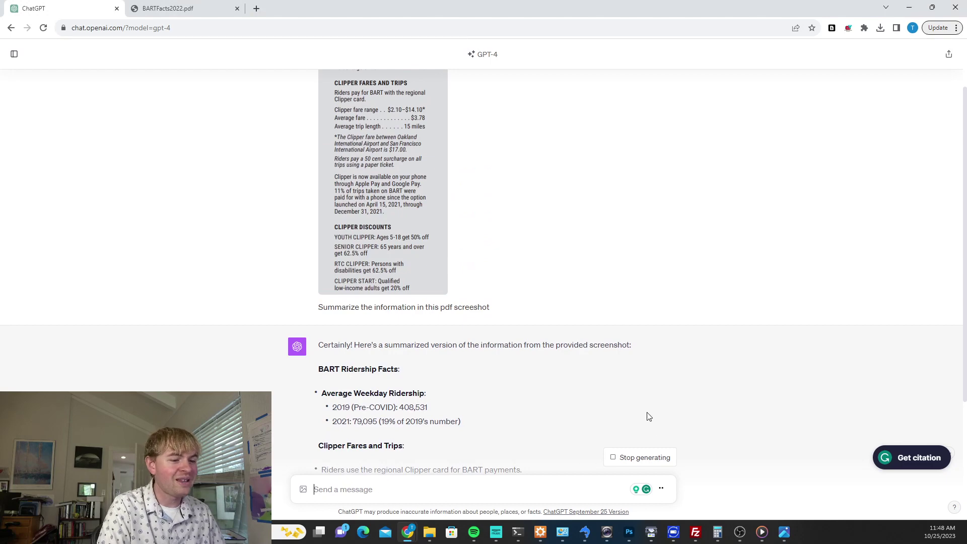
Stop the summary and send a full-page PDF capture asking for a blog post from its data.
scroll(629, 438, down, 3)
click(614, 457)
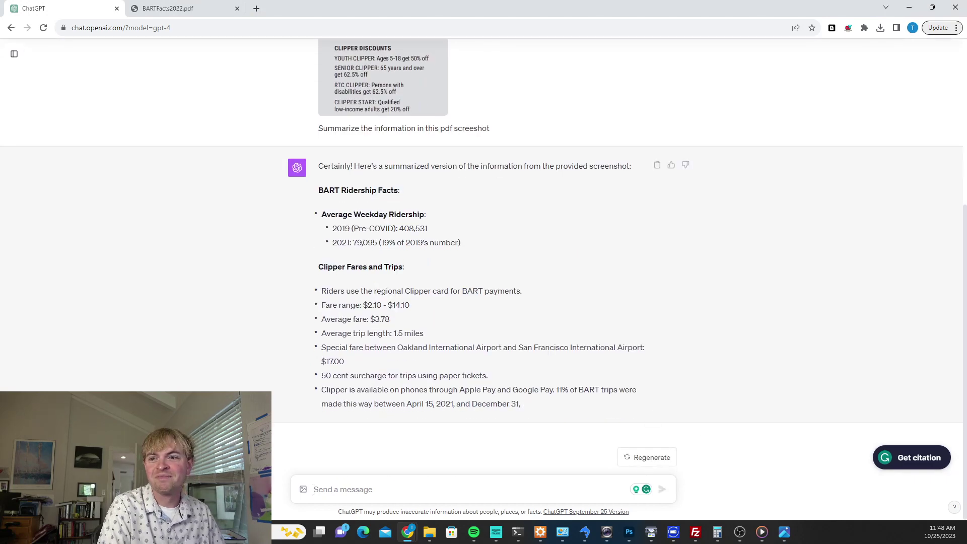
key(super+shift+s)
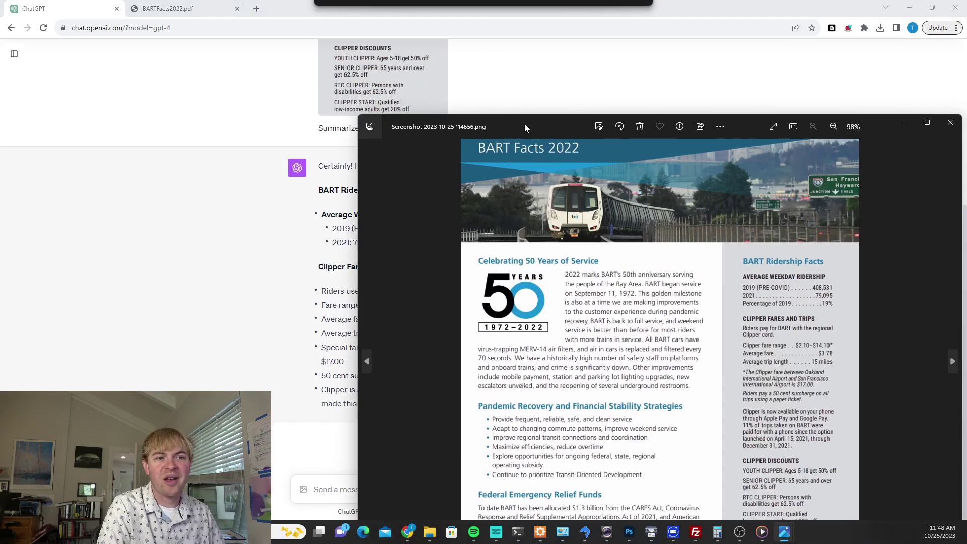
drag(524, 124, 343, 492)
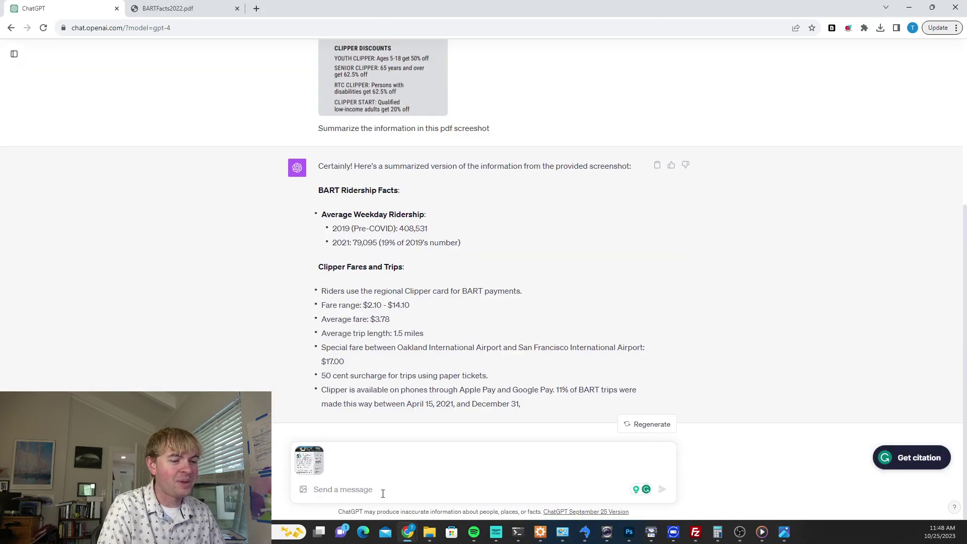
text(Wr)
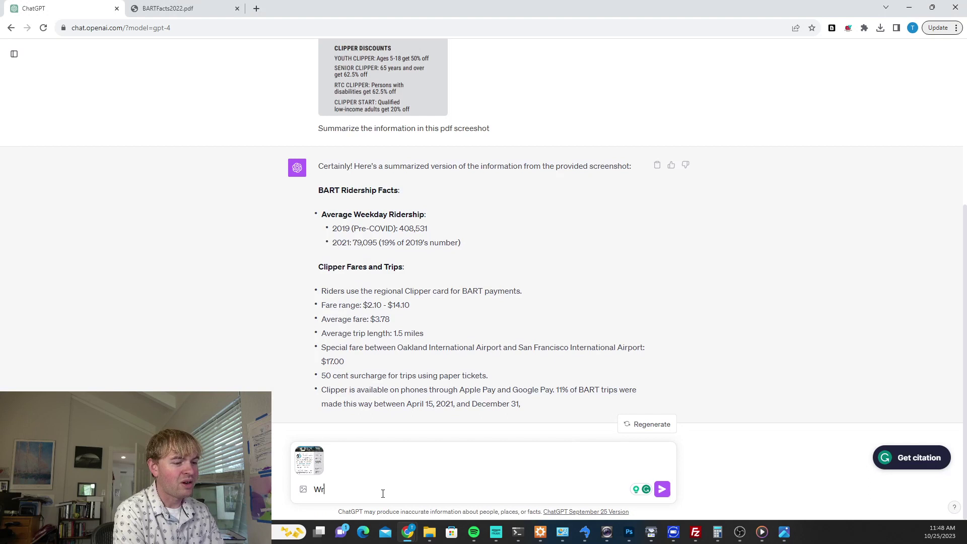
text(ite a blog post based on t)
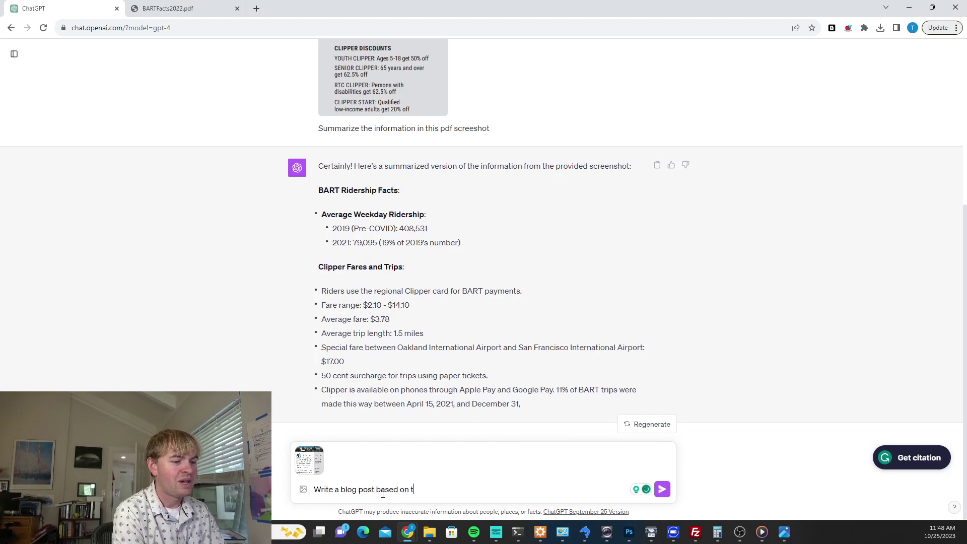
text(he data in this pdf)
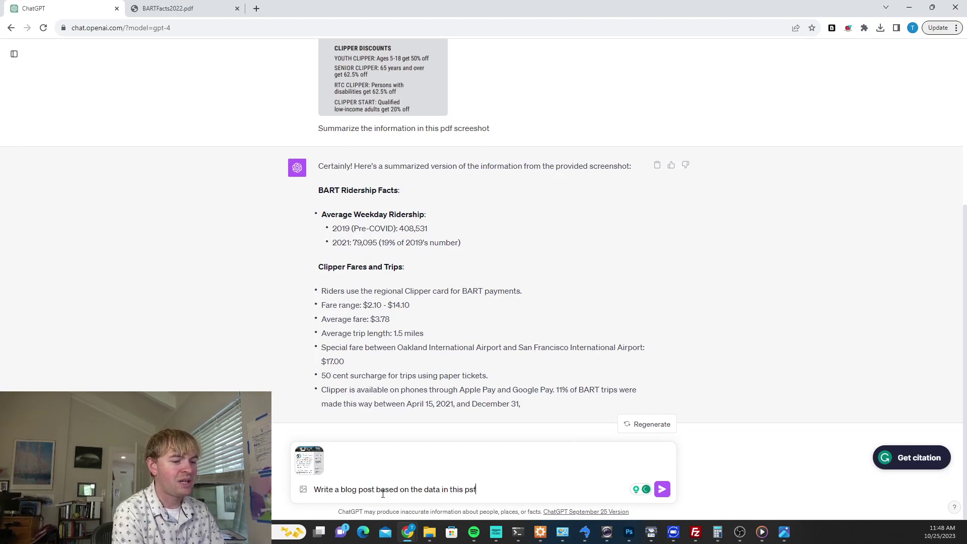
text( screenshot)
key(Return)
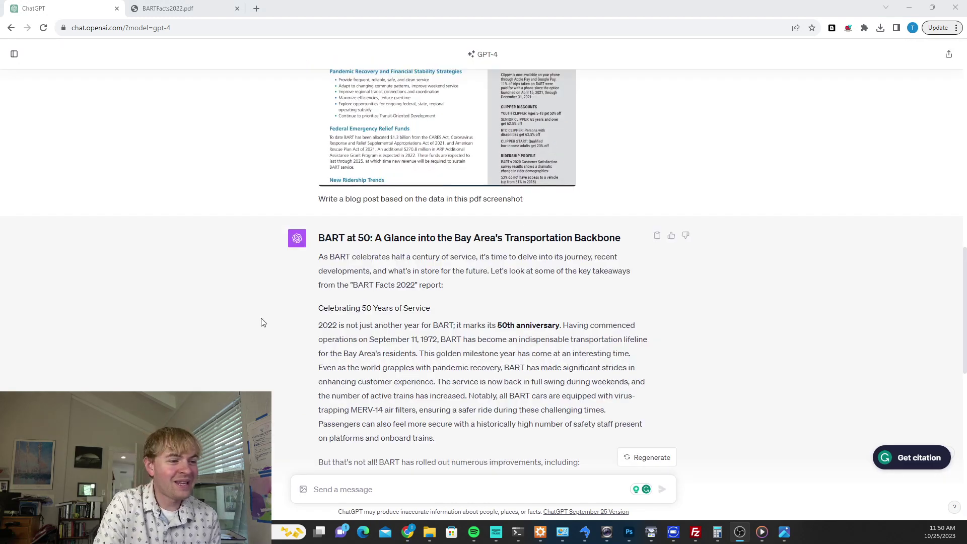
Read the 'BART at 50' blog post down through Funding the Future ($1.3 billion) to its conclusion.
scroll(428, 352, down, 2)
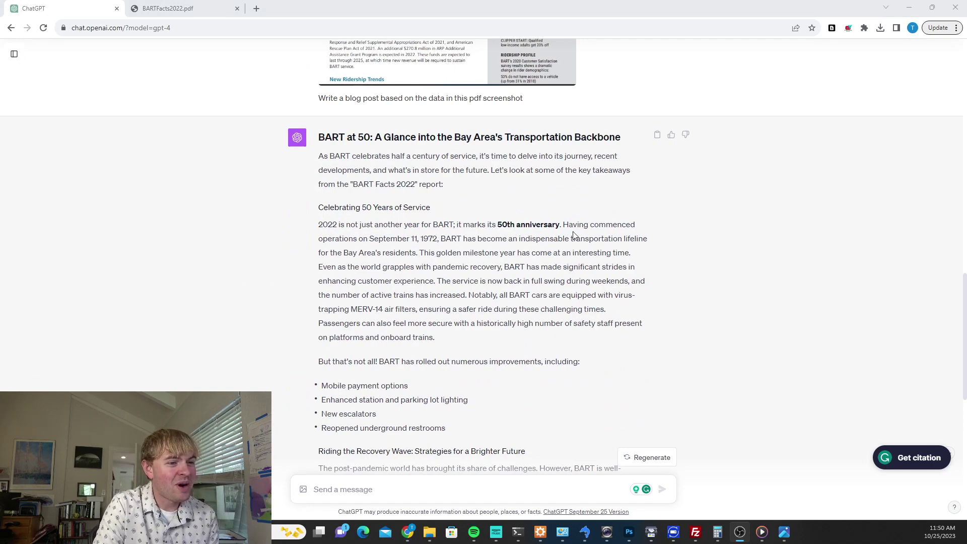
scroll(544, 224, down, 3)
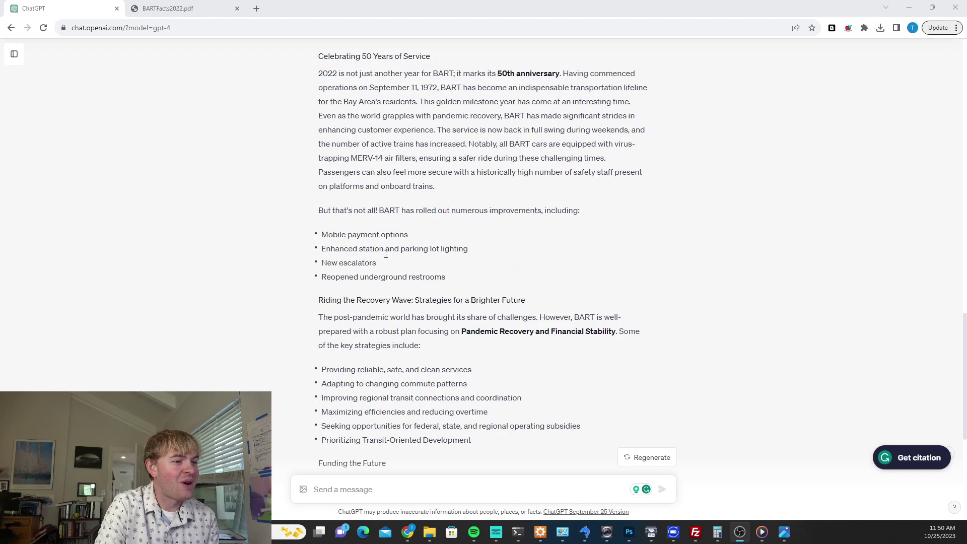
scroll(479, 295, down, 2)
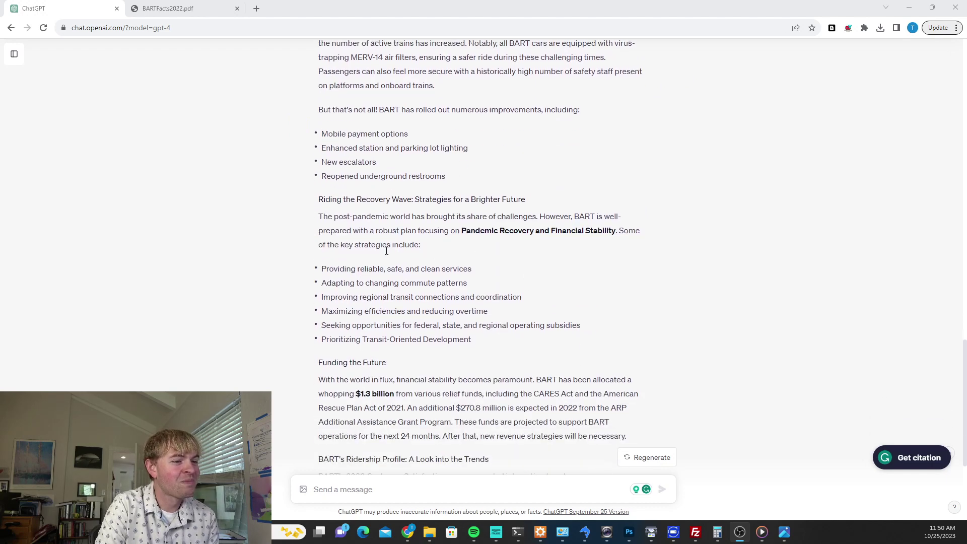
scroll(412, 301, down, 3)
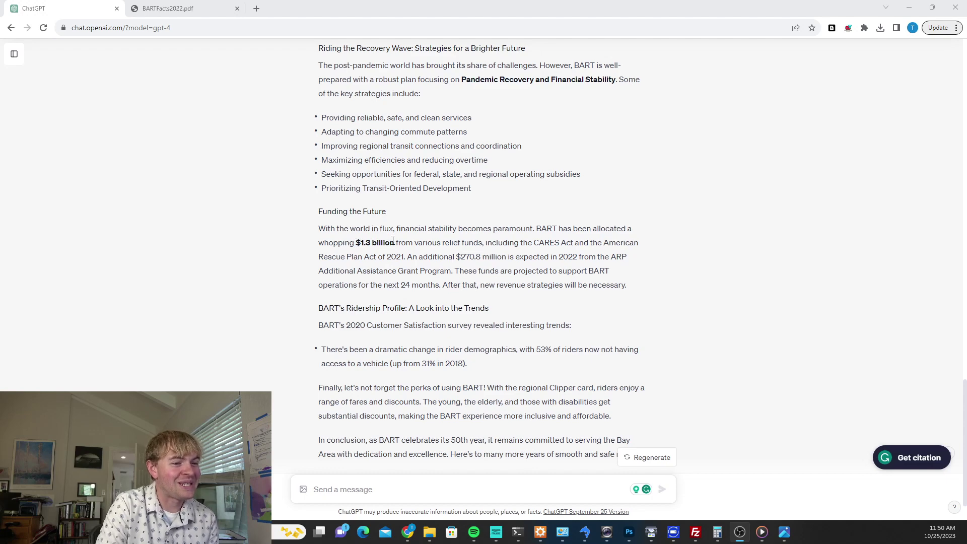
scroll(390, 154, down, 1)
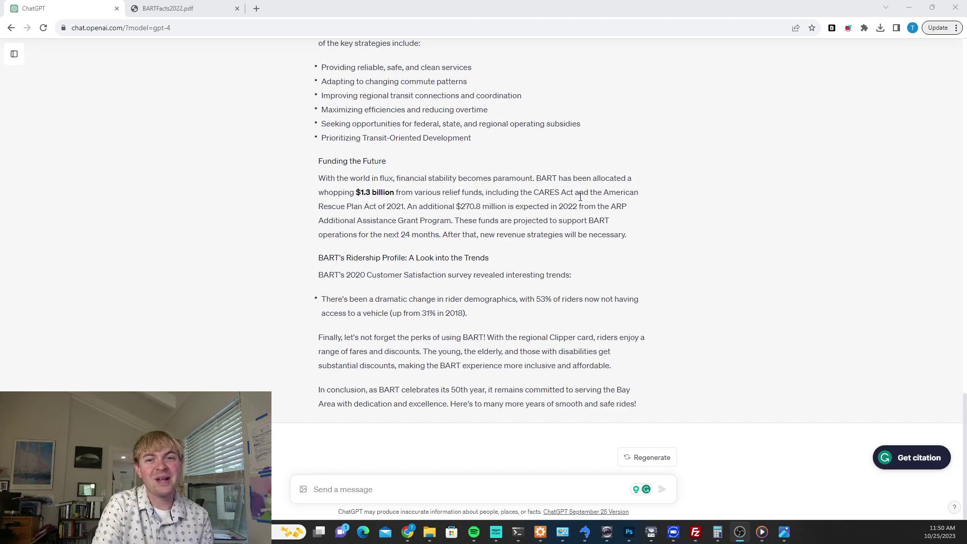
scroll(641, 225, up, 20)
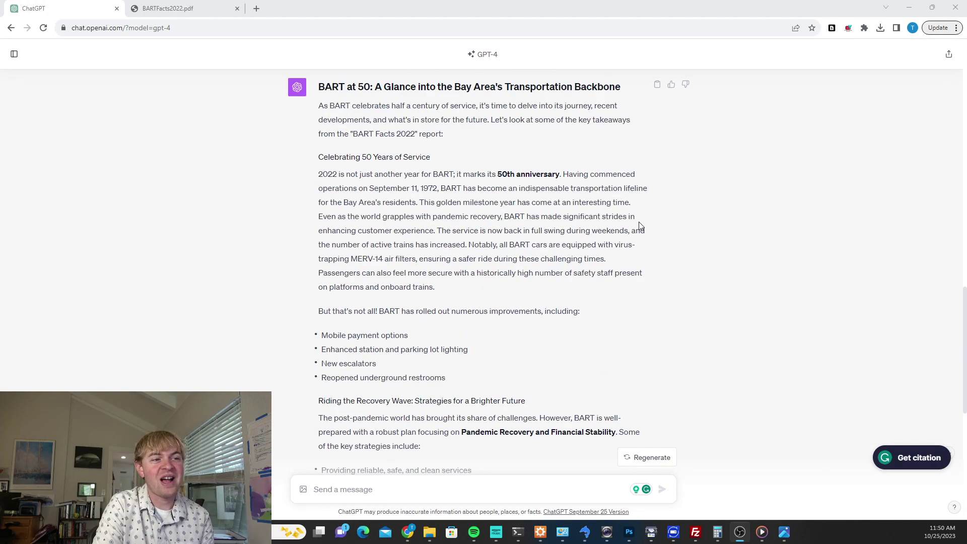
scroll(650, 225, down, 3)
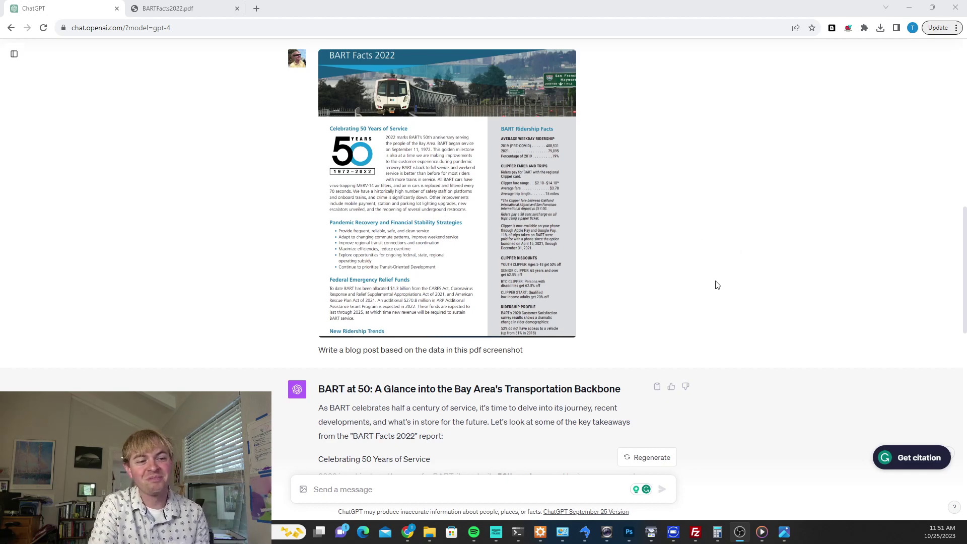
scroll(717, 285, down, 5)
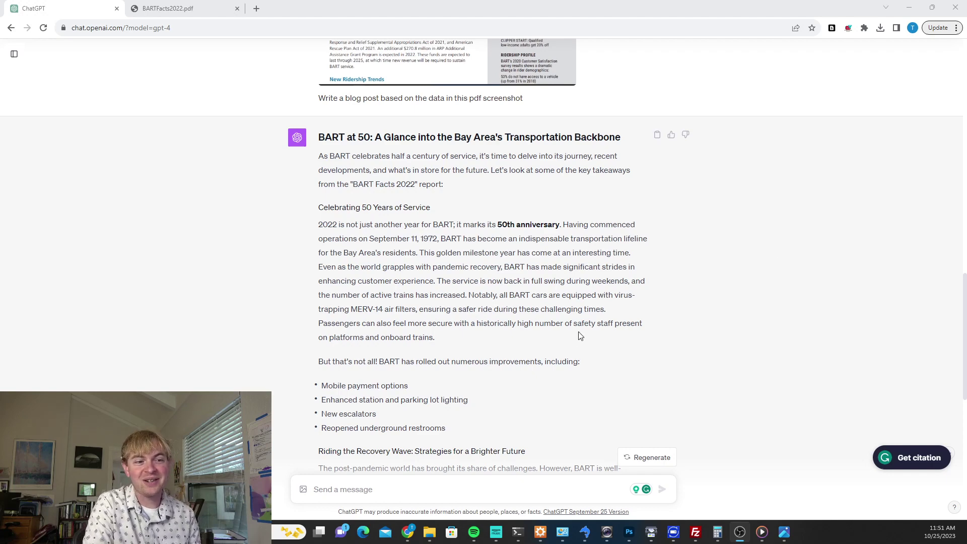
scroll(579, 334, down, 3)
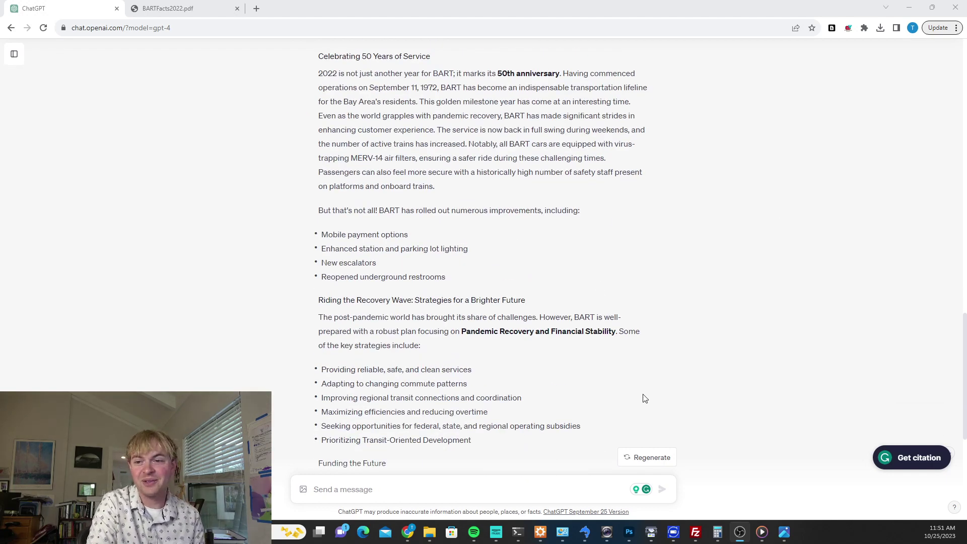